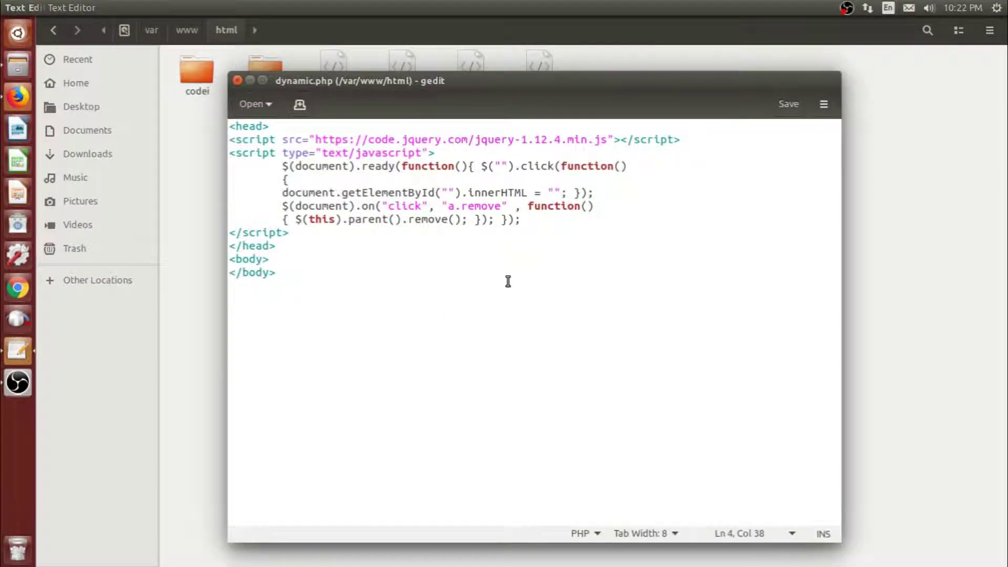
- Add <b><input type='submit' value='Add second page'></b> on a new body line and save
click(317, 276)
key(Return)
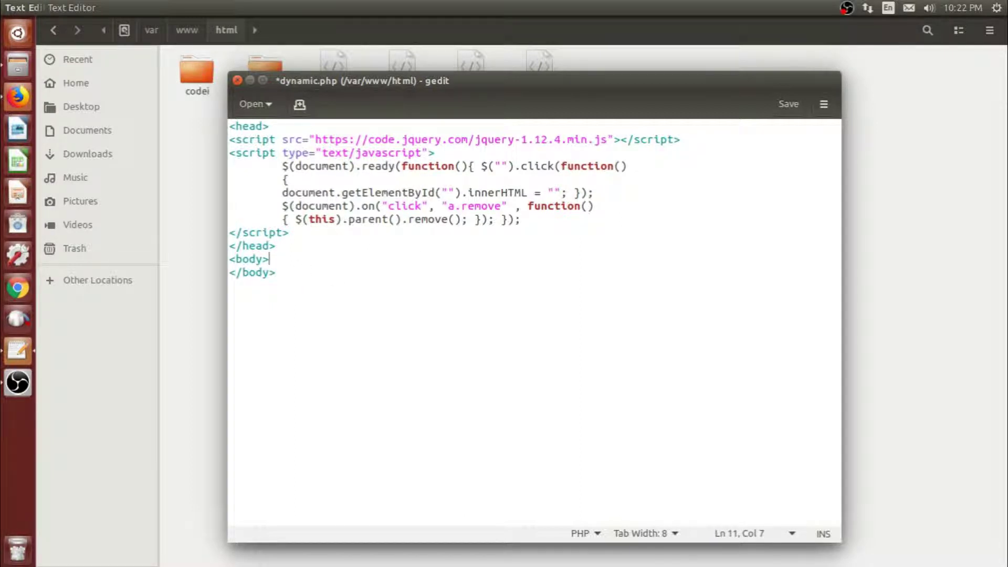
text(<>)
key(Left)
key(ctrl+s)
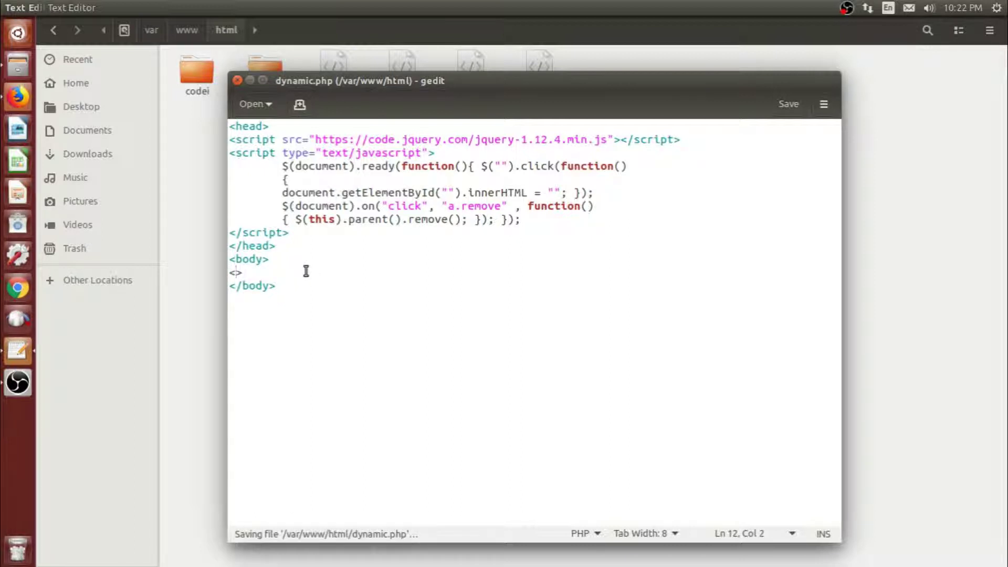
text(b)
key(Right)
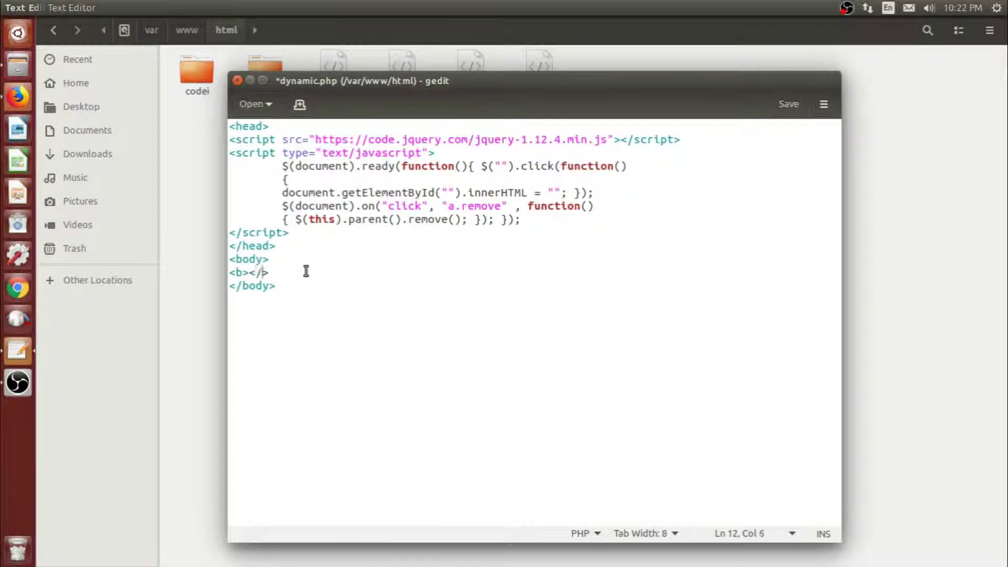
key(ctrl+s)
text(<>)
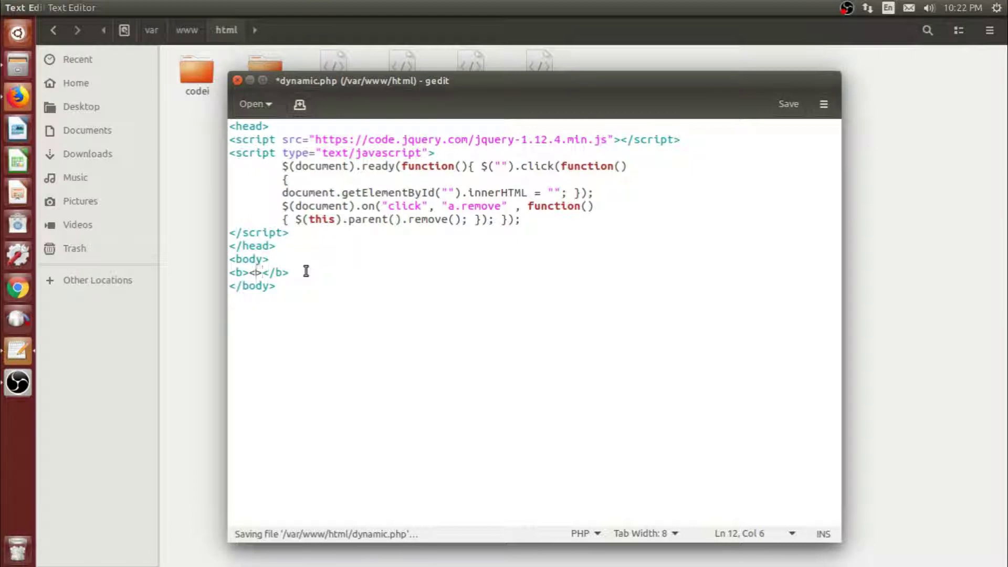
text(input type)
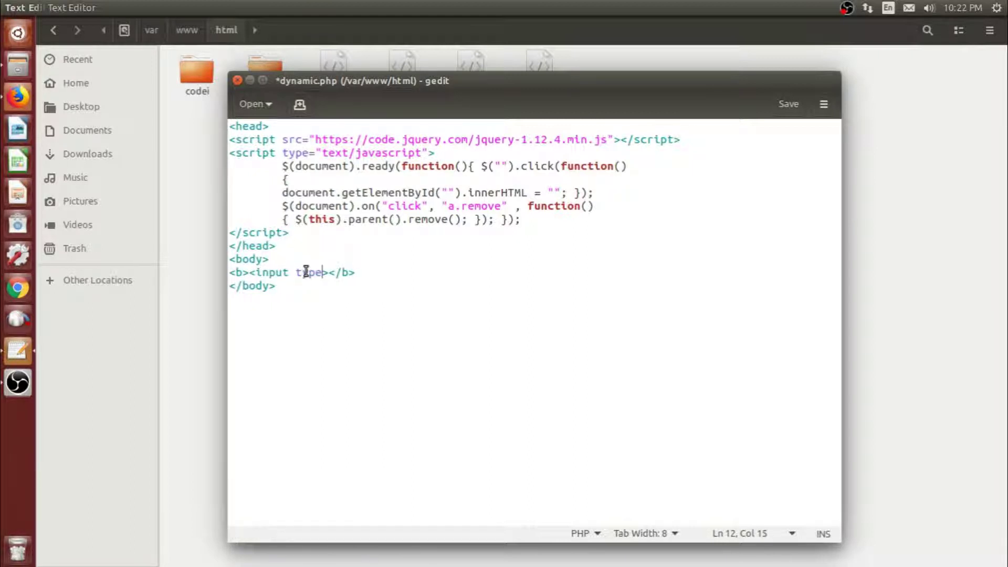
text(='')
text(sub)
text(mit)
key(Right)
text(value=)
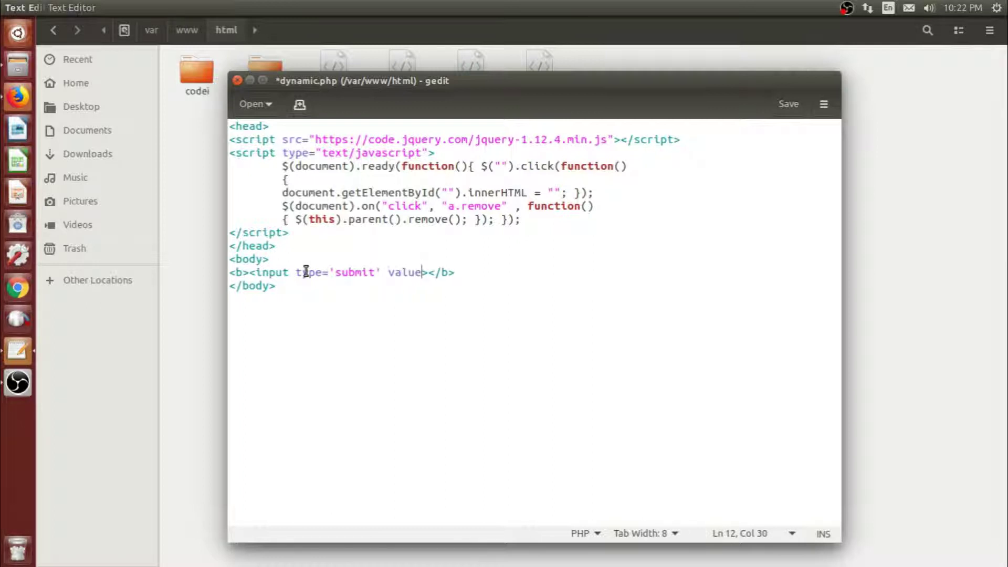
text('')
key(Left)
text(Add)
text( second paa)
key(BackSpace)
text(ge)
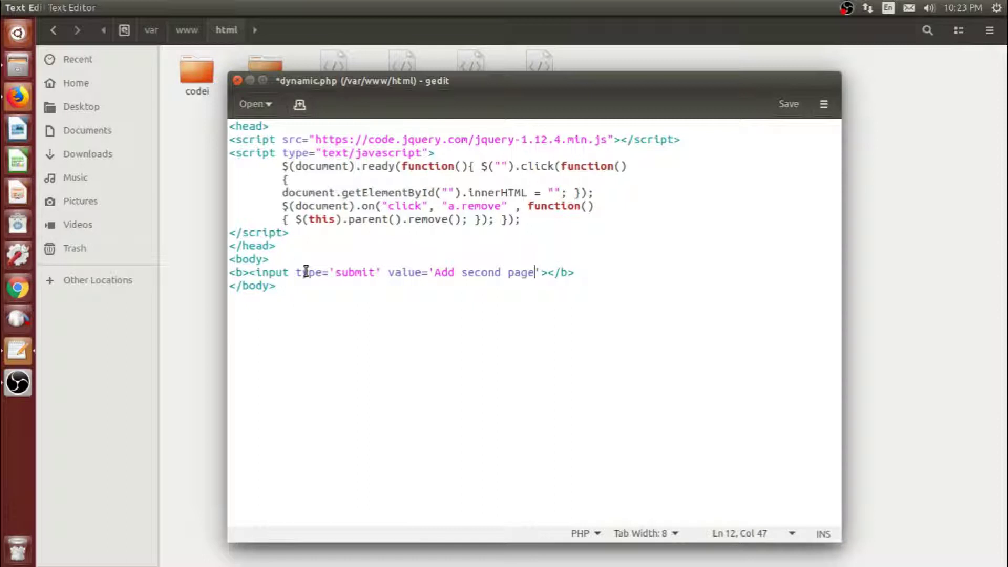
key(ctrl+s)
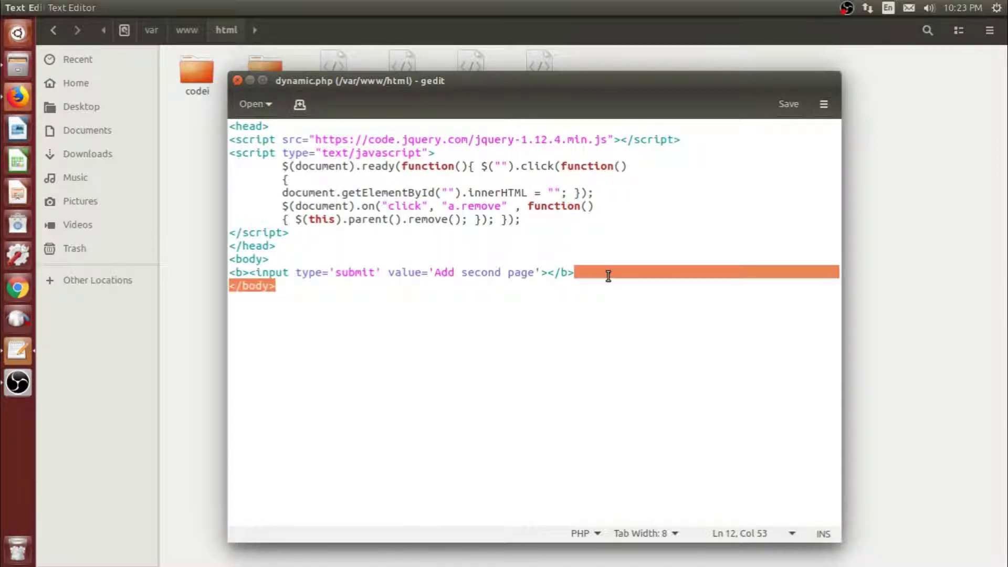
- Save dynamic.php and switch from gedit to Firefox
drag(606, 275, 229, 285)
click(580, 261)
key(ctrl+s)
key(alt+Tab)
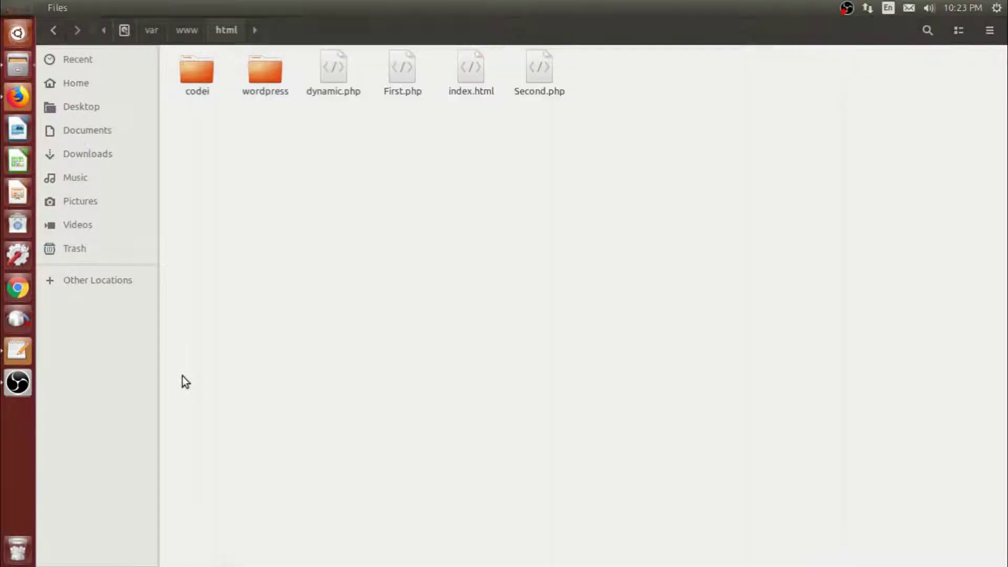
key(alt+Tab)
- Load localhost/dynamic.php in Firefox to show the 'Add second page' button
click(306, 55)
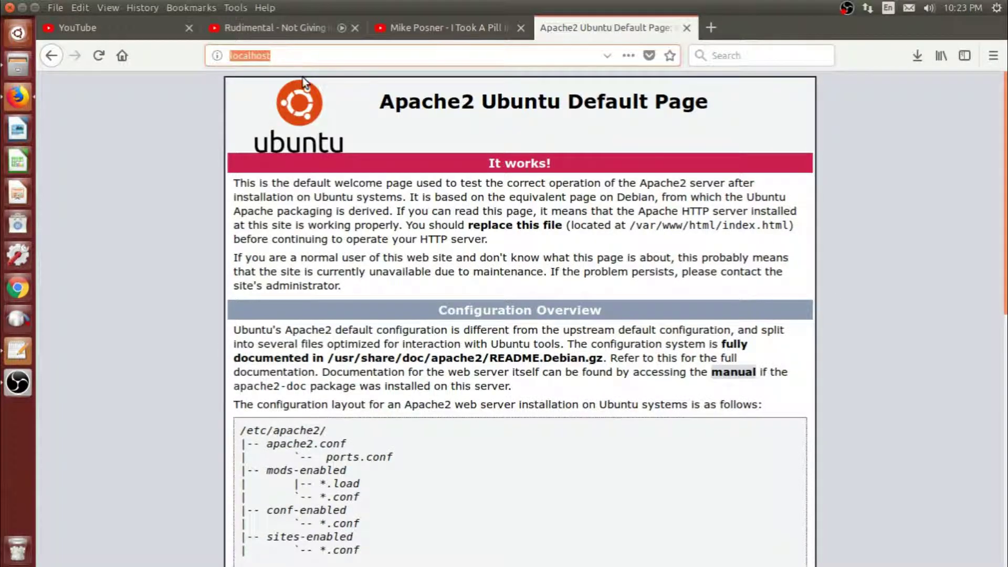
text(localhost)
key(Return)
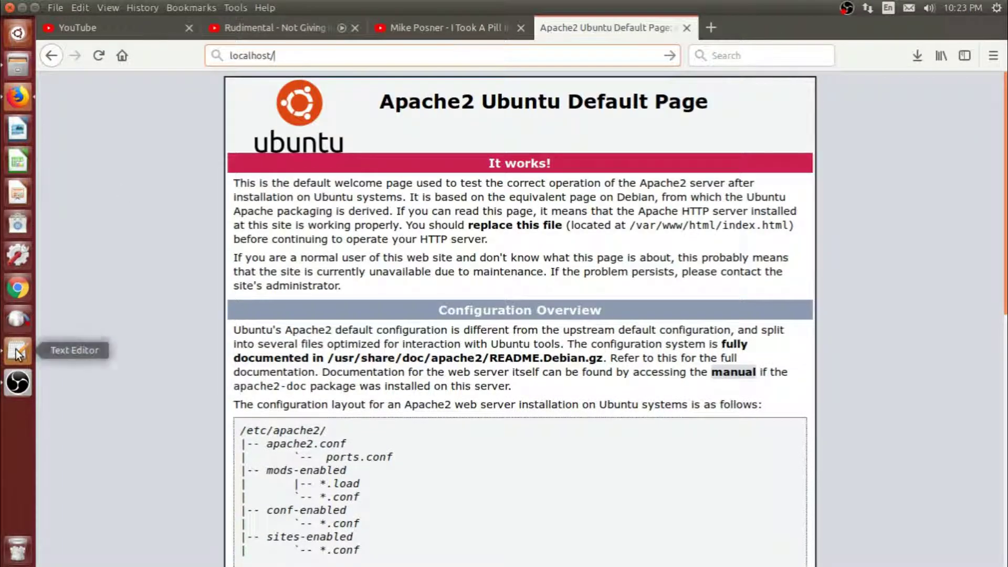
click(17, 349)
click(290, 76)
text(dynamic.php)
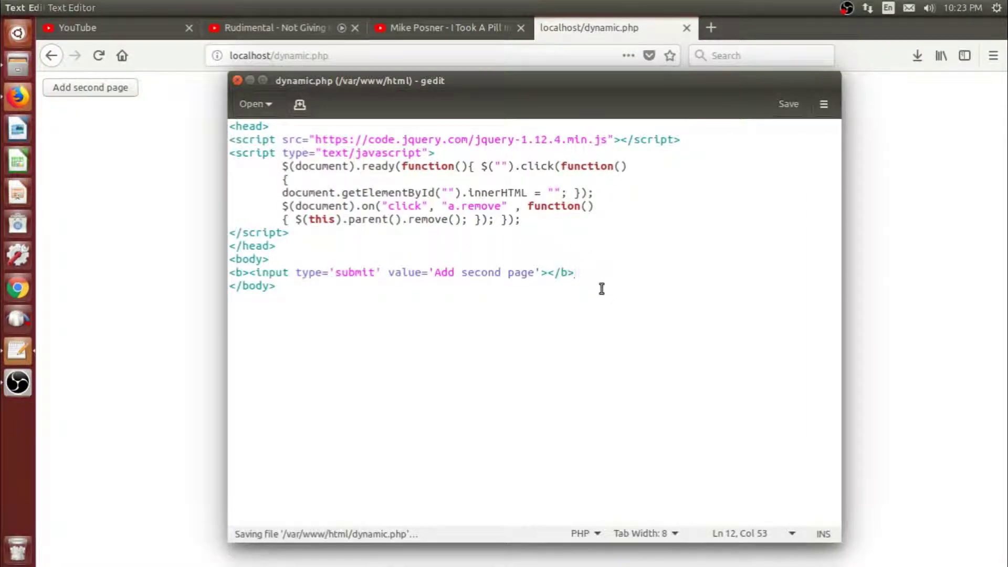
- Set the jQuery click selector to "b" and the innerHTML string to "Hello", then save
click(564, 273)
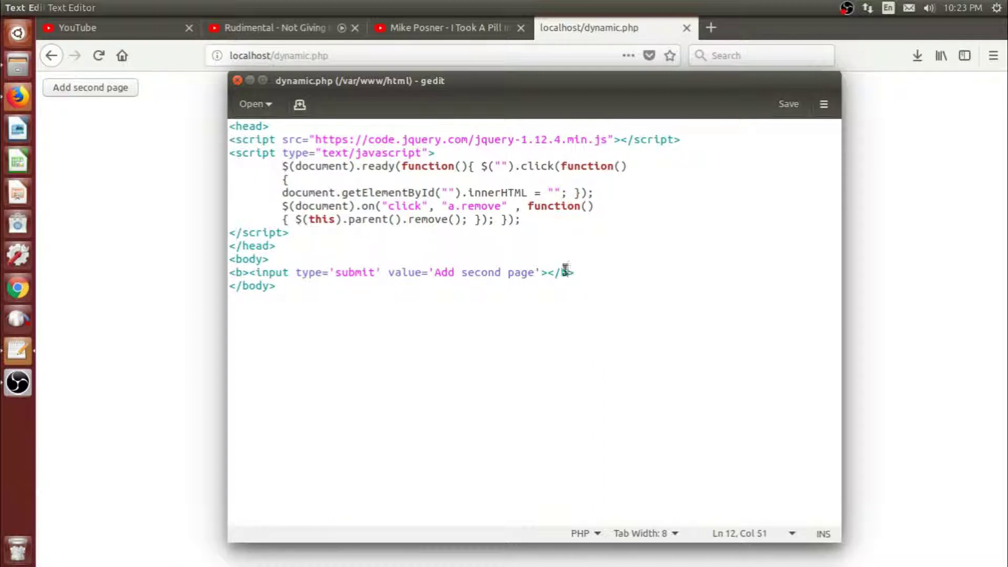
click(458, 193)
click(499, 166)
text(b)
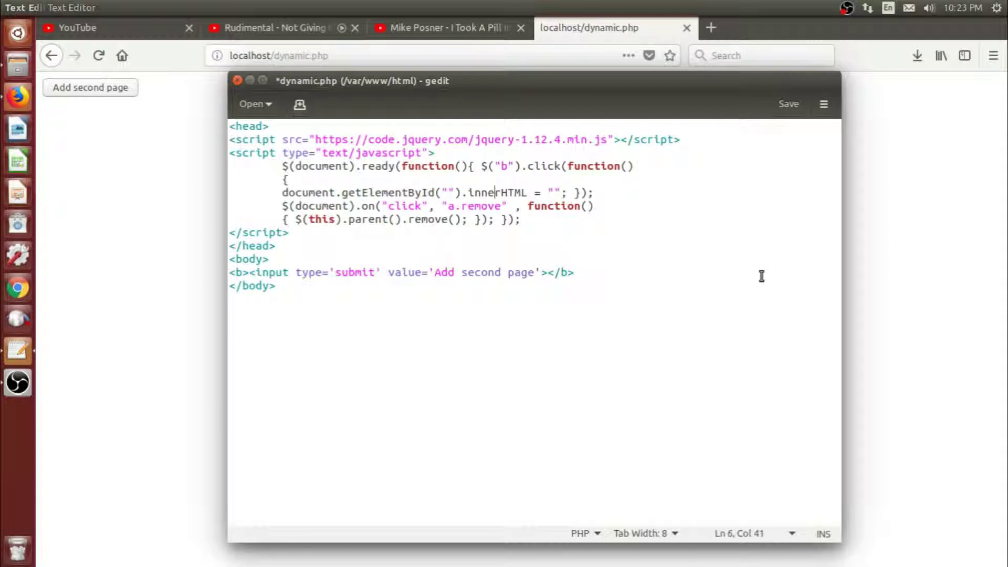
key(ctrl+s)
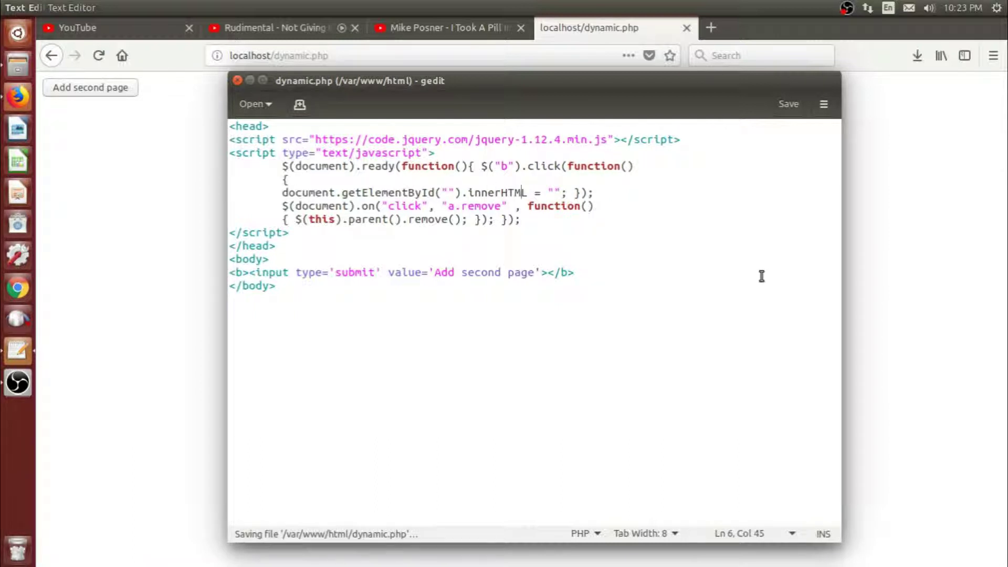
click(554, 193)
text(Hello)
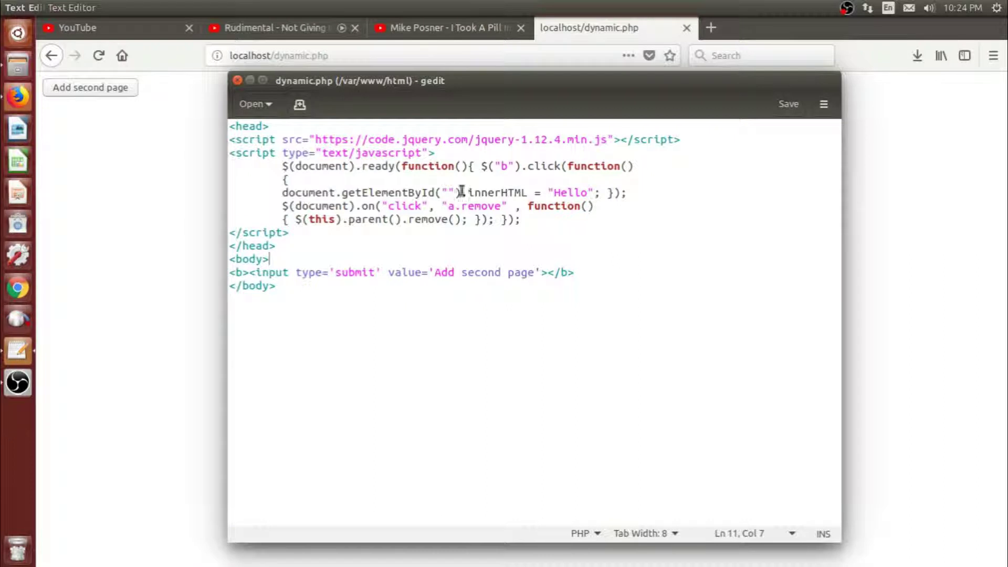
click(449, 192)
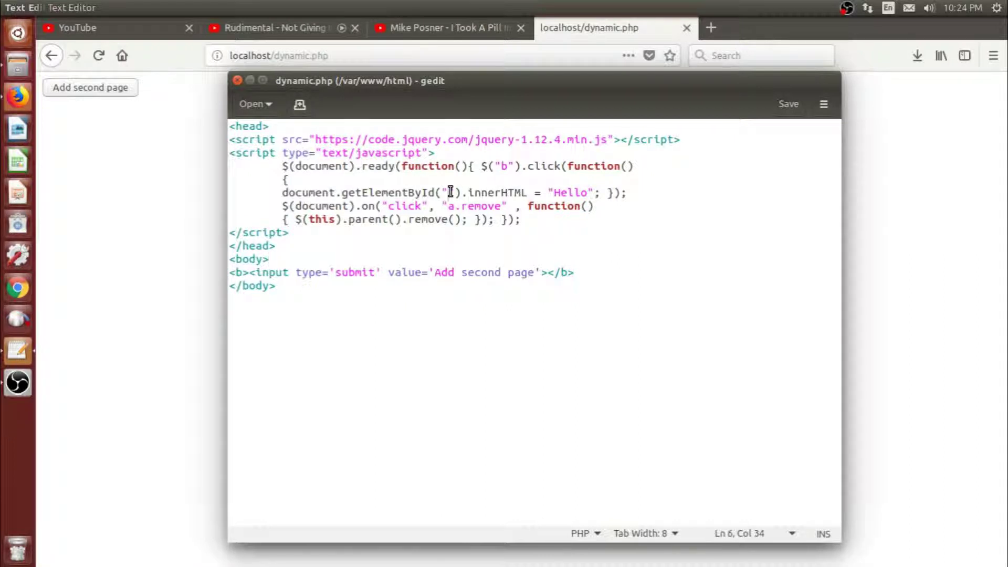
- Add <div id='include'></div> on a new line after the </b> button and save
click(590, 270)
key(Return)
text(<>)
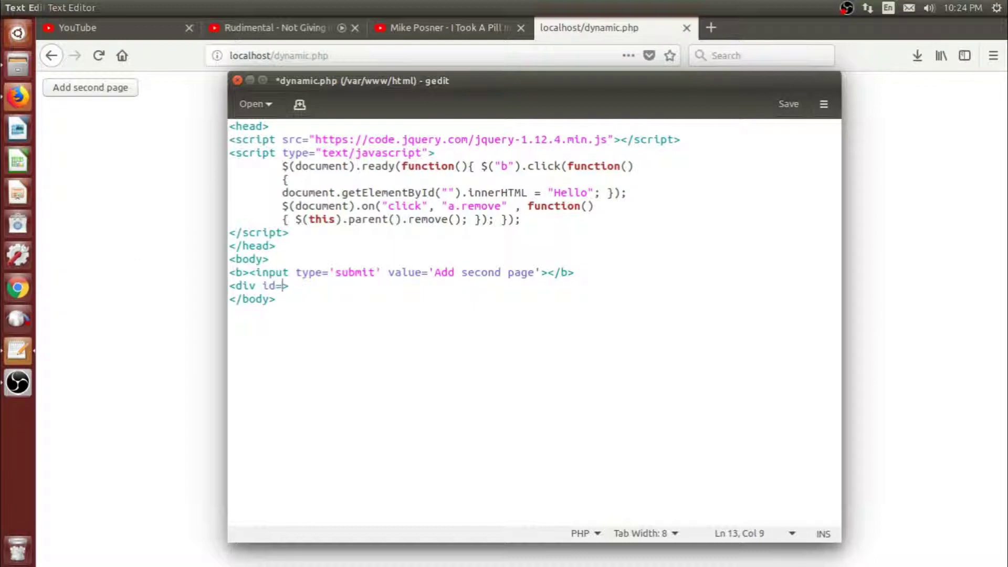
text('')
text(d)
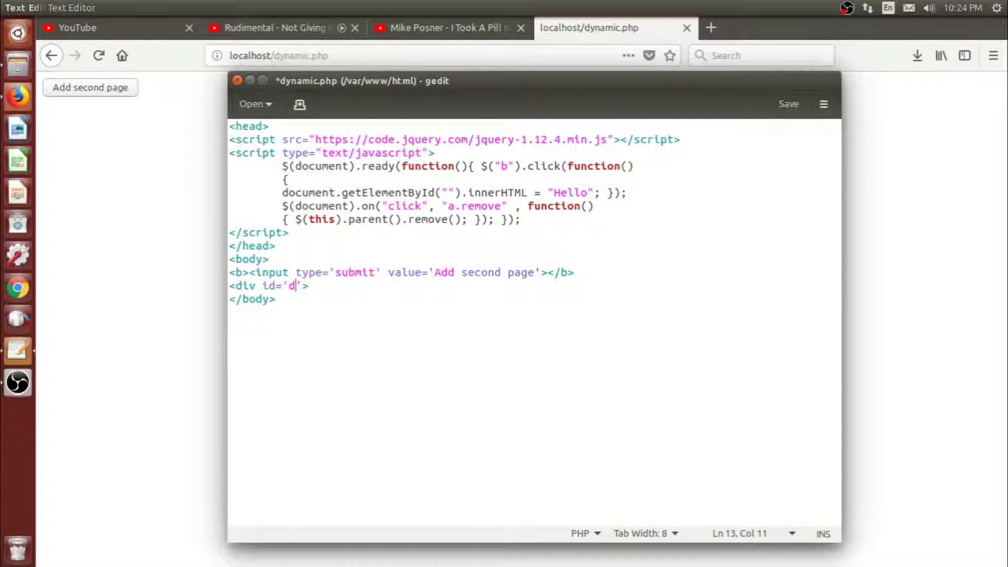
key(BackSpace)
text(include)
key(ctrl+s)
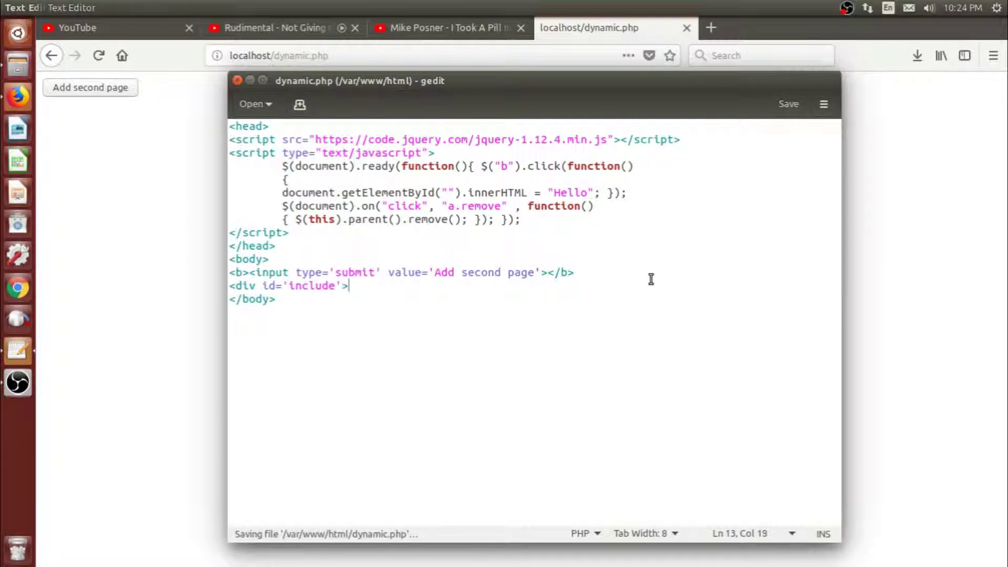
key(End)
text(<>)
key(Left)
text(/div)
key(ctrl+s)
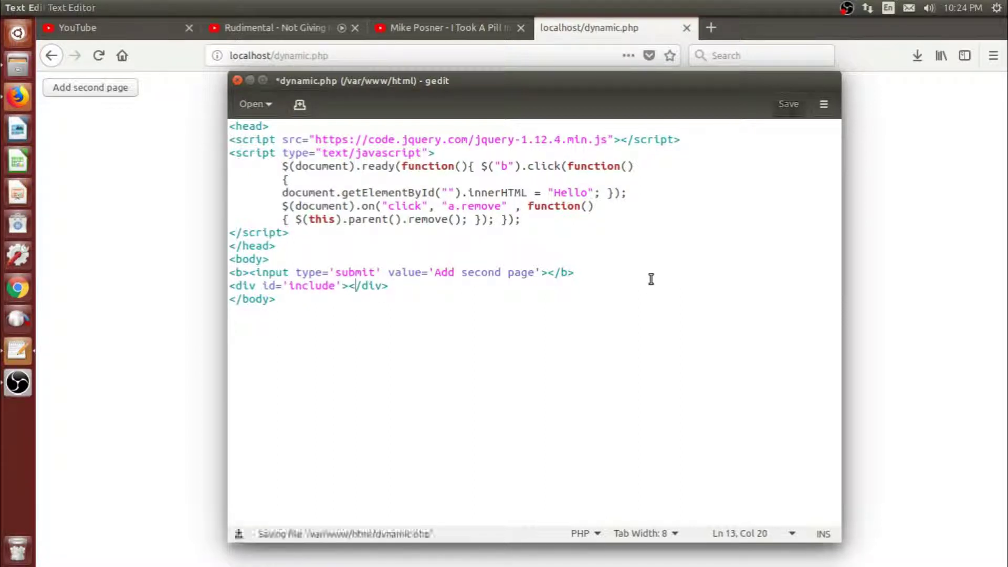
- Copy 'include' from the div id into getElementById("") and save dynamic.php
key(Left)
key(Left)
key(Left)
double_click(312, 286)
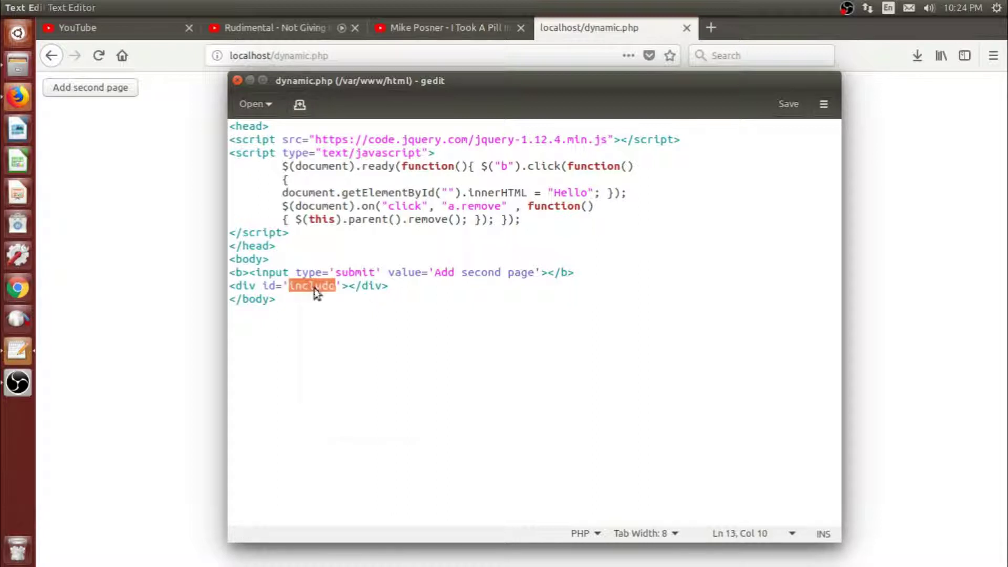
right_click(315, 289)
click(343, 327)
double_click(299, 193)
click(447, 192)
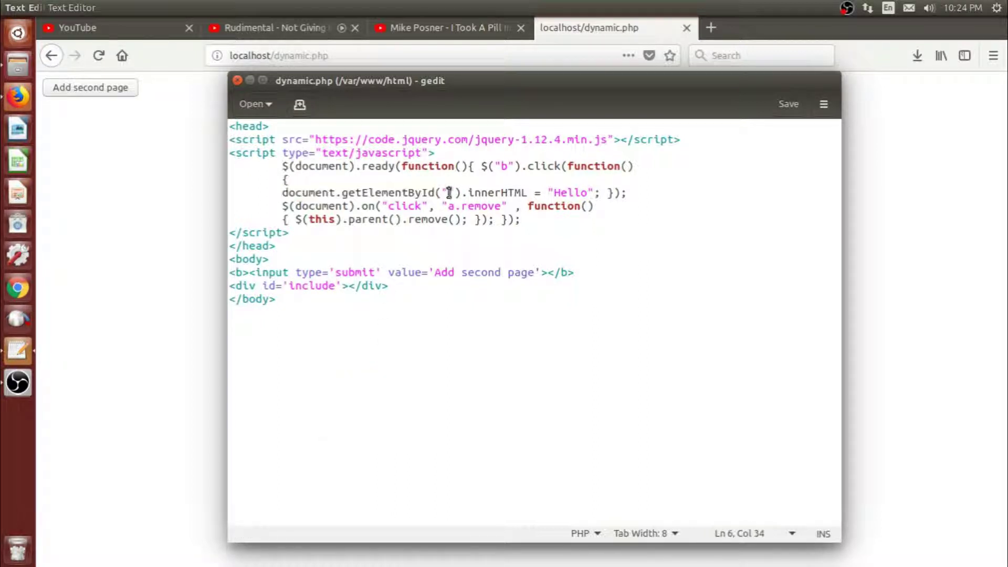
key(ctrl+v)
click(509, 192)
key(ctrl+s)
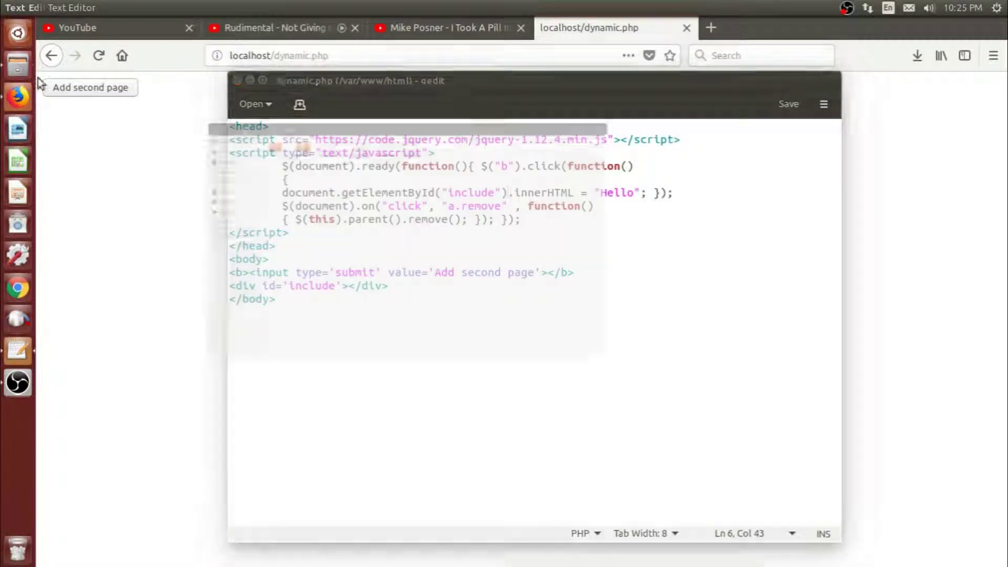
- Open Second.php and snap it to the right half, with dynamic.php on the left
click(17, 64)
double_click(536, 75)
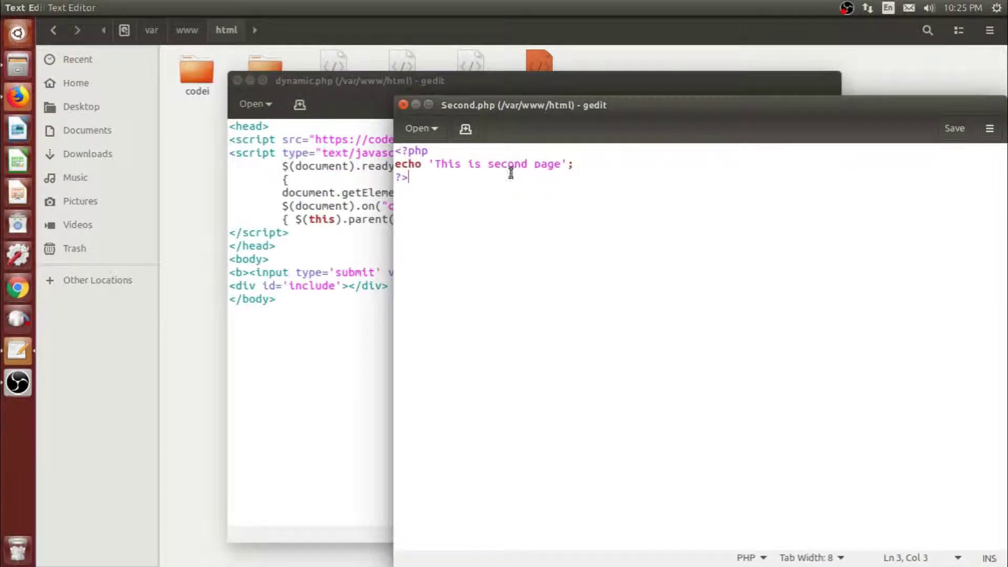
drag(664, 107, 1005, 95)
drag(450, 84, 4, 95)
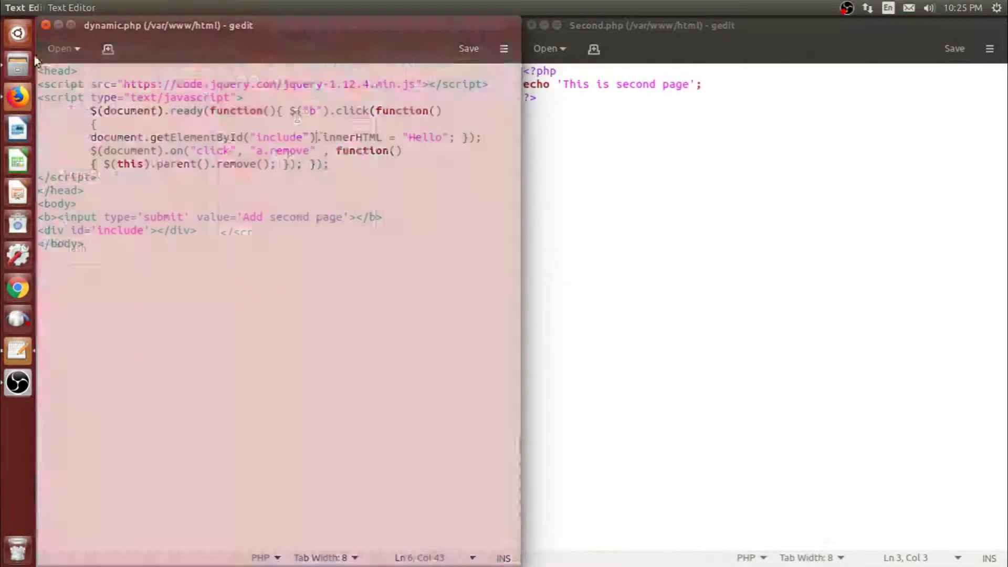
key(ctrl+s)
- Highlight 'This is second page' in Second.php, then return to the Hello line in dynamic.php
click(659, 108)
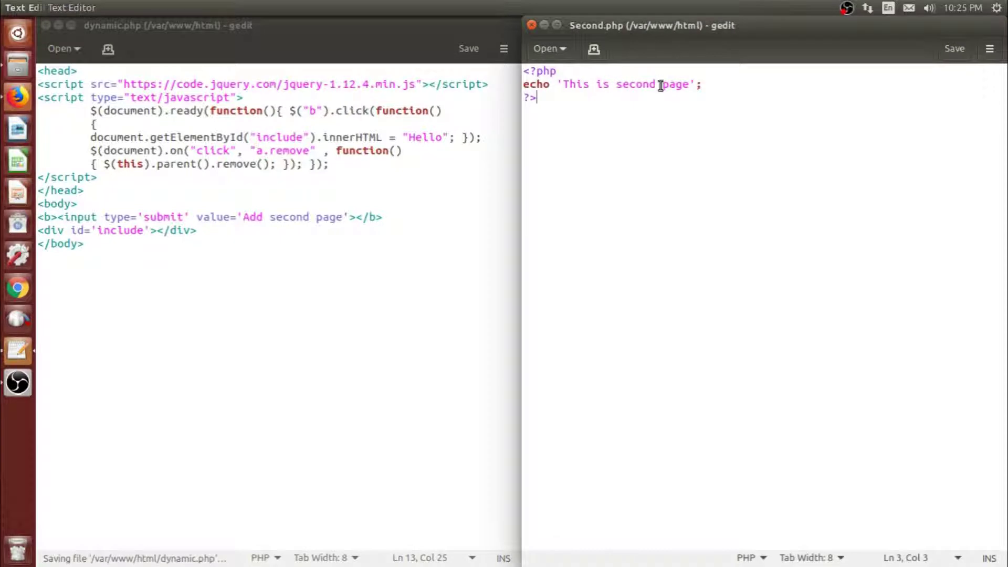
drag(706, 83, 542, 84)
click(576, 114)
click(448, 135)
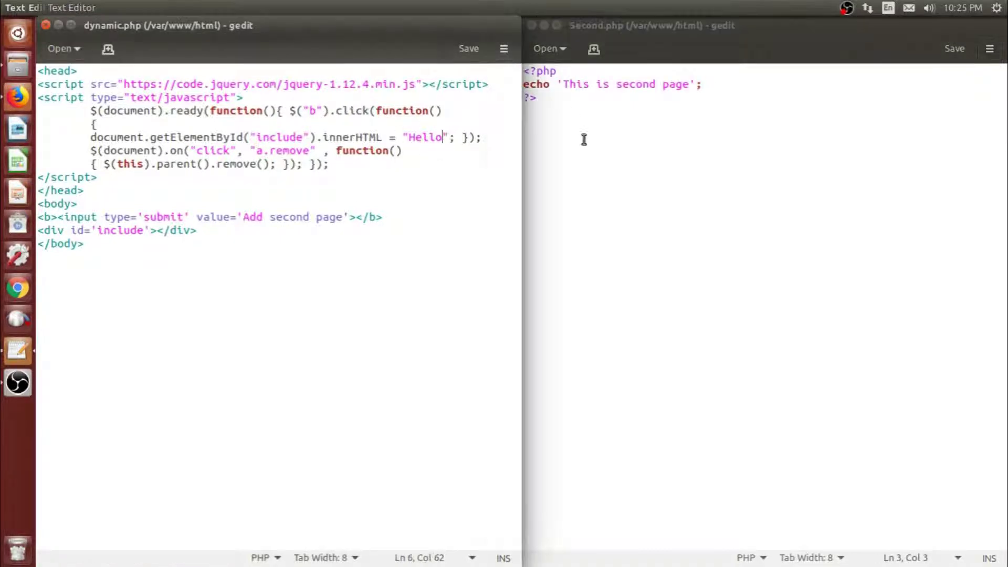
- Replace Hello in the innerHTML string with <?php ?> tags and save
key(BackSpace)
key(BackSpace)
key(BackSpace)
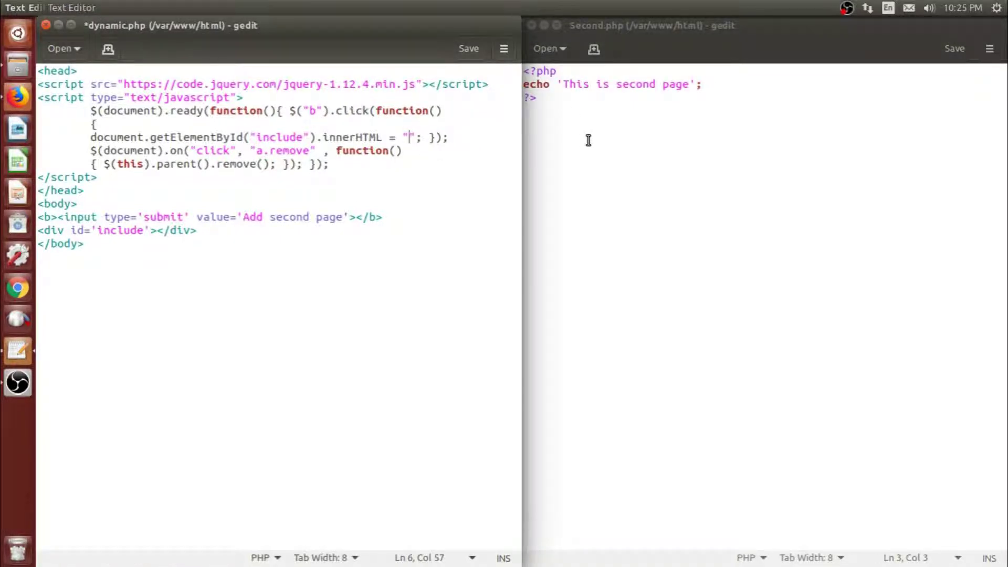
key(Return)
key(Return)
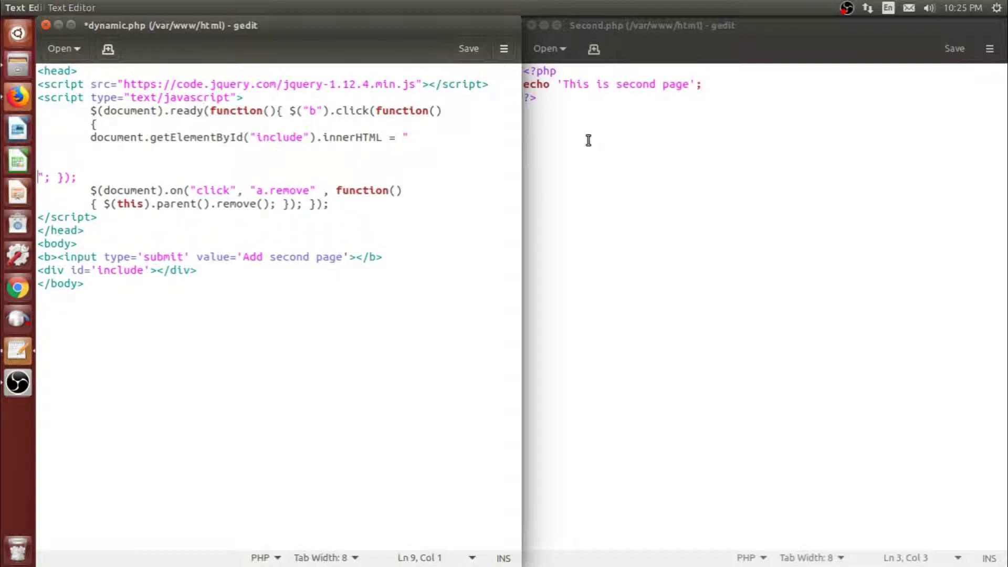
key(BackSpace)
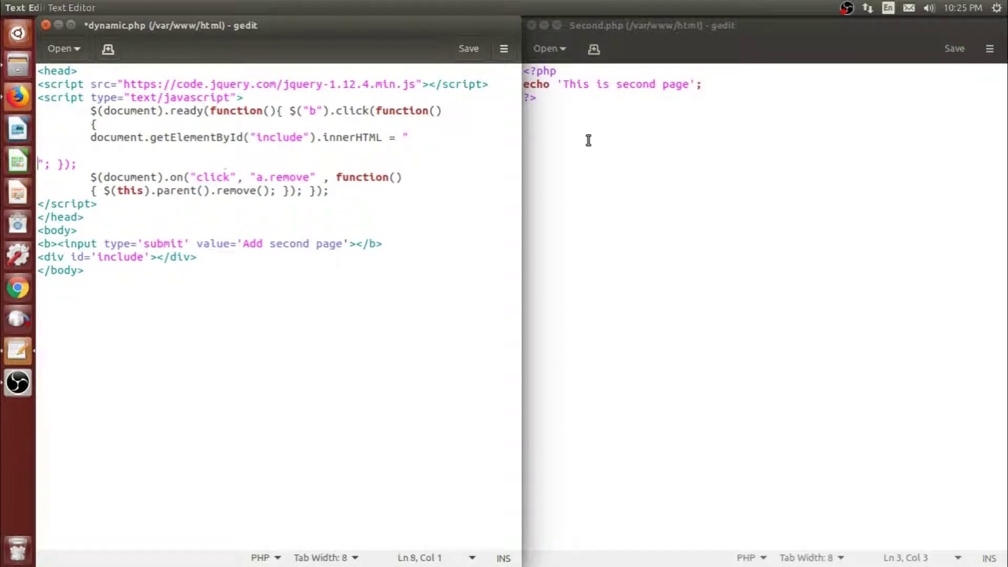
key(BackSpace)
text(<>"; });)
key(Left)
text(??)
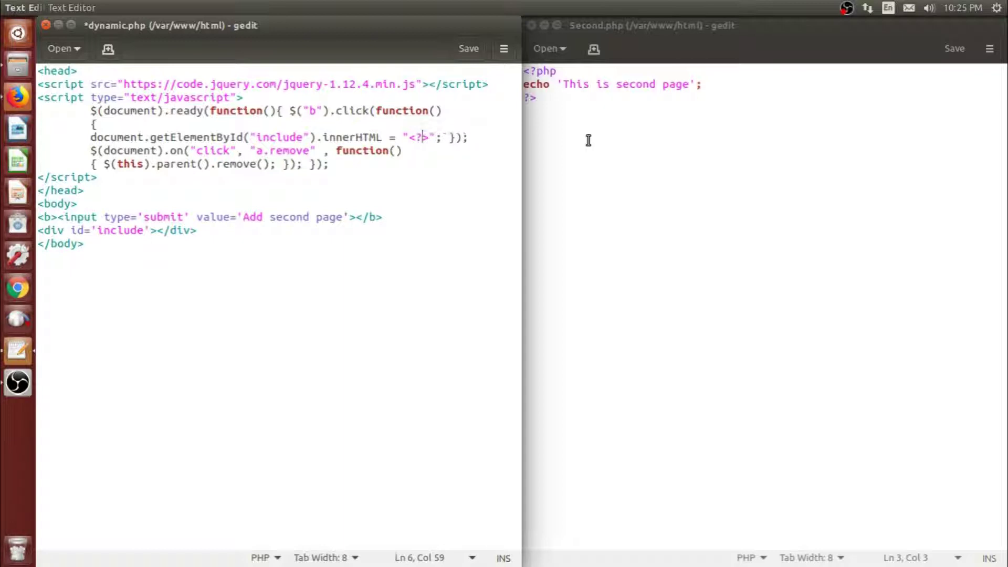
key(Left)
text(php)
key(ctrl+s)
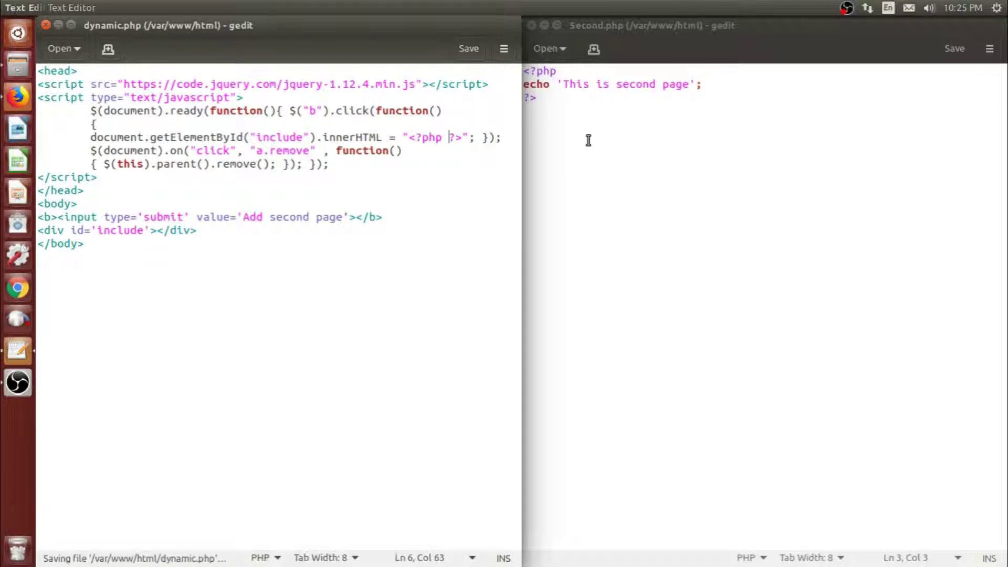
- Split the PHP tags onto separate lines, add echo "Yay, something works"; between them, and save
key(Return)
key(Return)
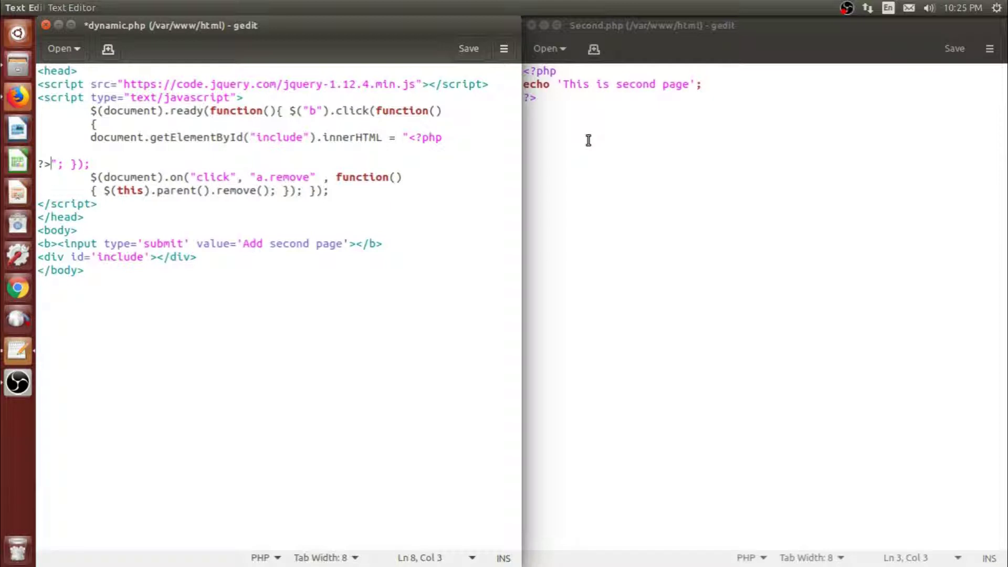
key(Right)
key(ctrl+s)
text("")
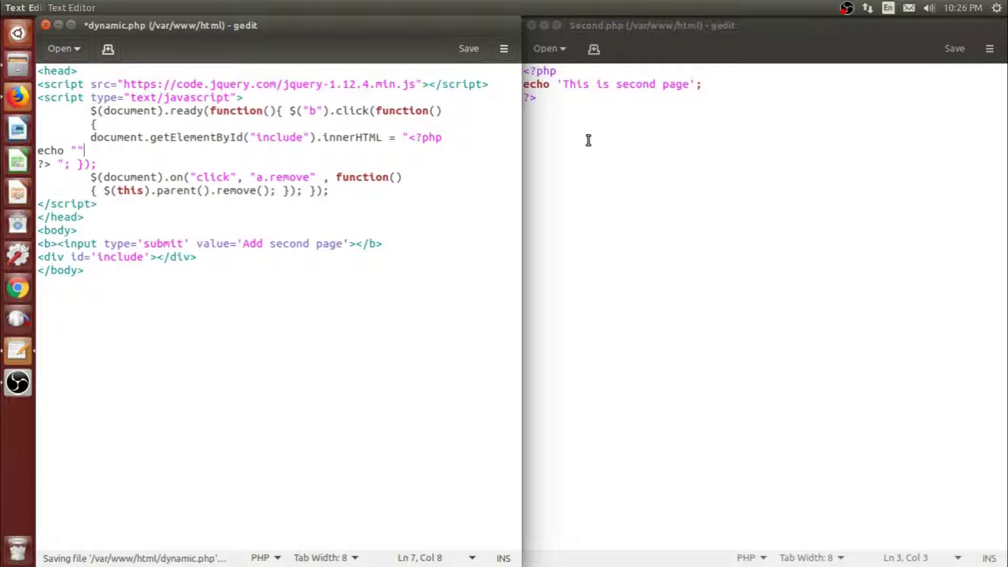
key(Left)
text(Yay)
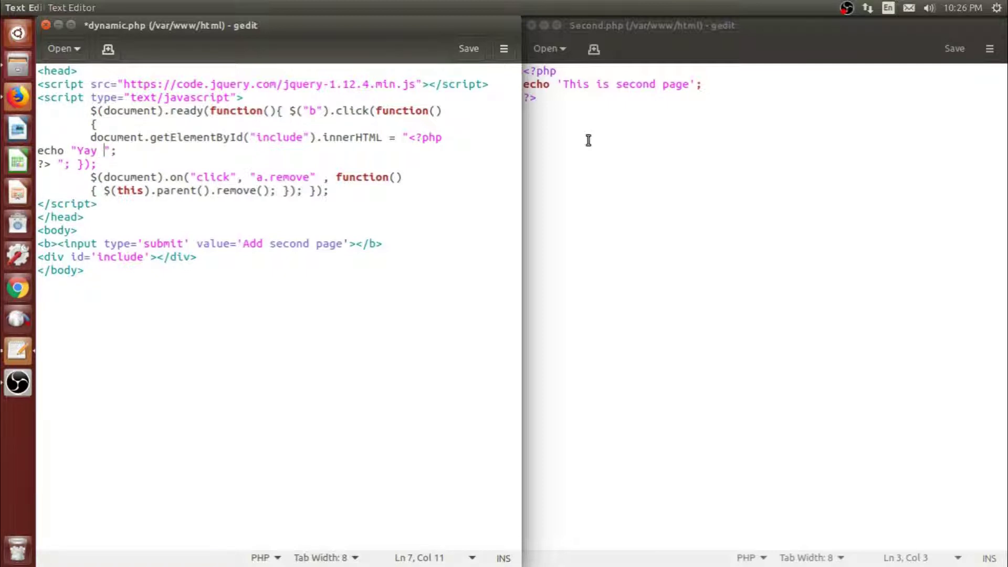
key(BackSpace)
text(, somethin)
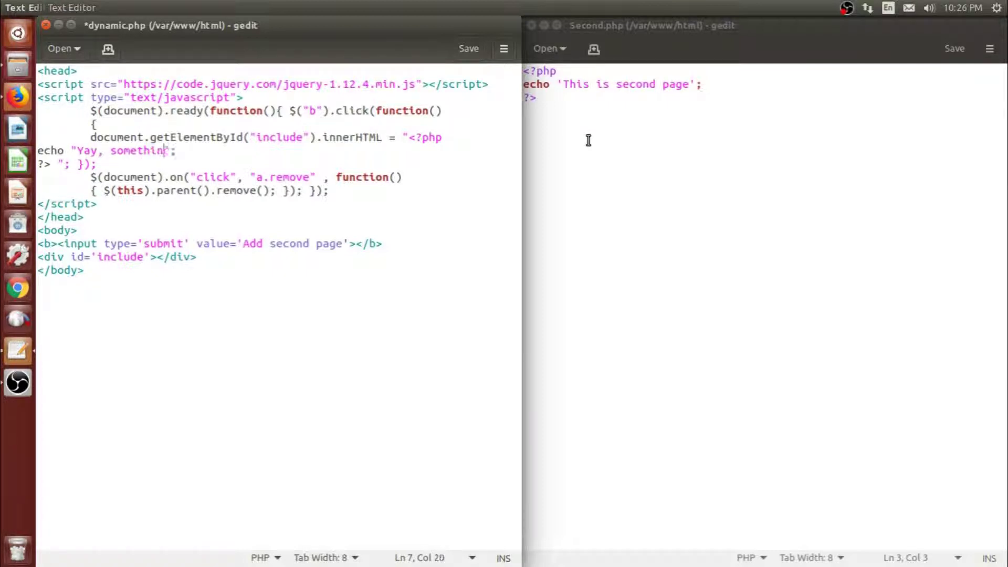
text(g works)
key(ctrl+s)
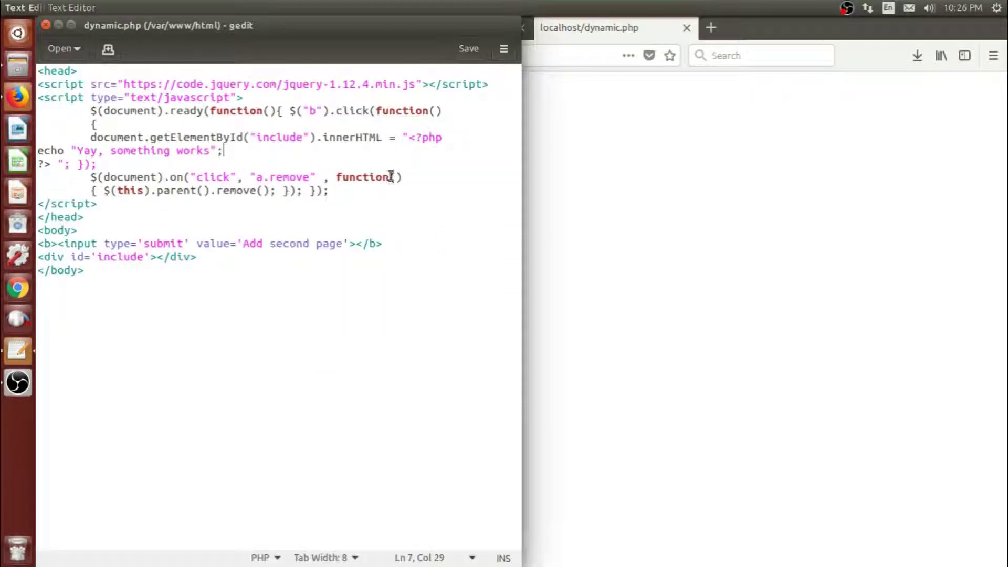
- Swap the echo line for include('Second.php'); in the PHP block and save dynamic.php
drag(223, 150, 37, 151)
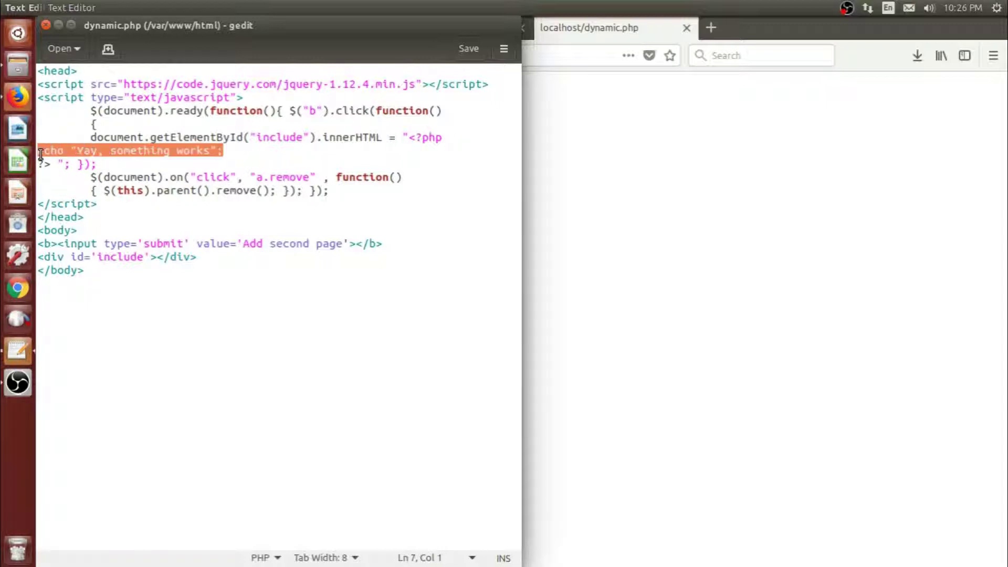
key(Delete)
text(in)
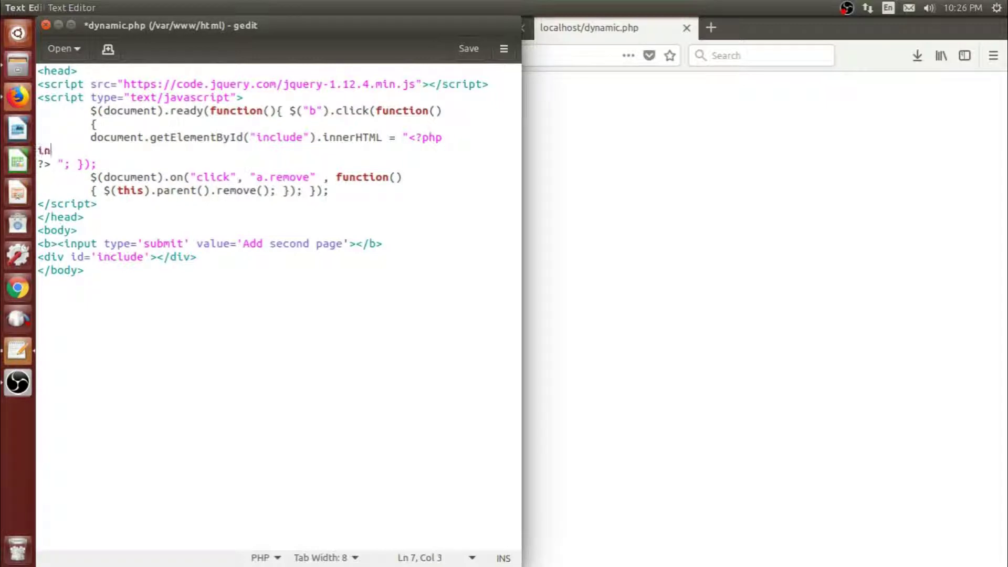
text(clude('');)
key(Left)
key(Left)
key(Left)
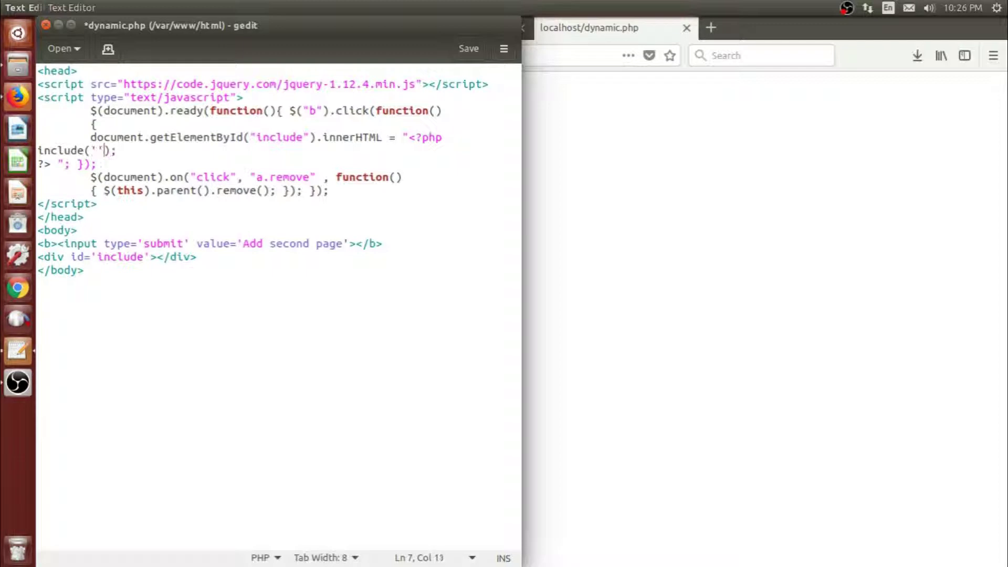
key(ctrl+s)
click(18, 349)
click(588, 36)
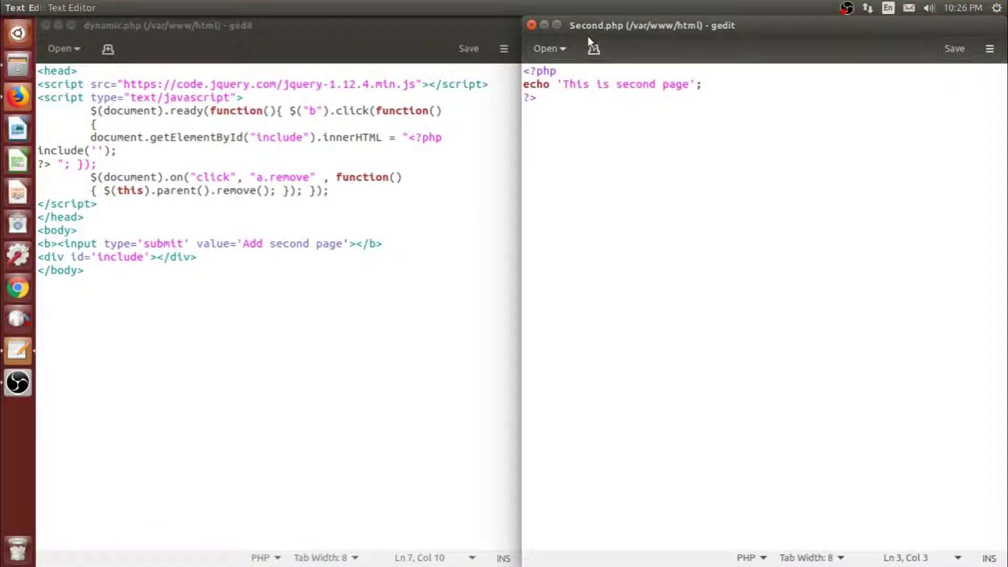
click(93, 150)
text(Seco)
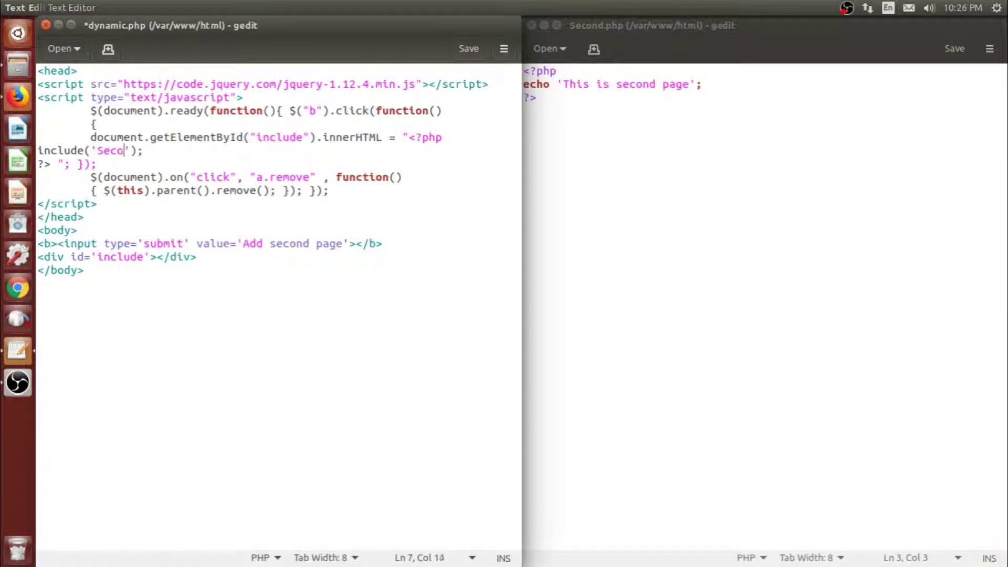
text(nd.php)
key(ctrl+s)
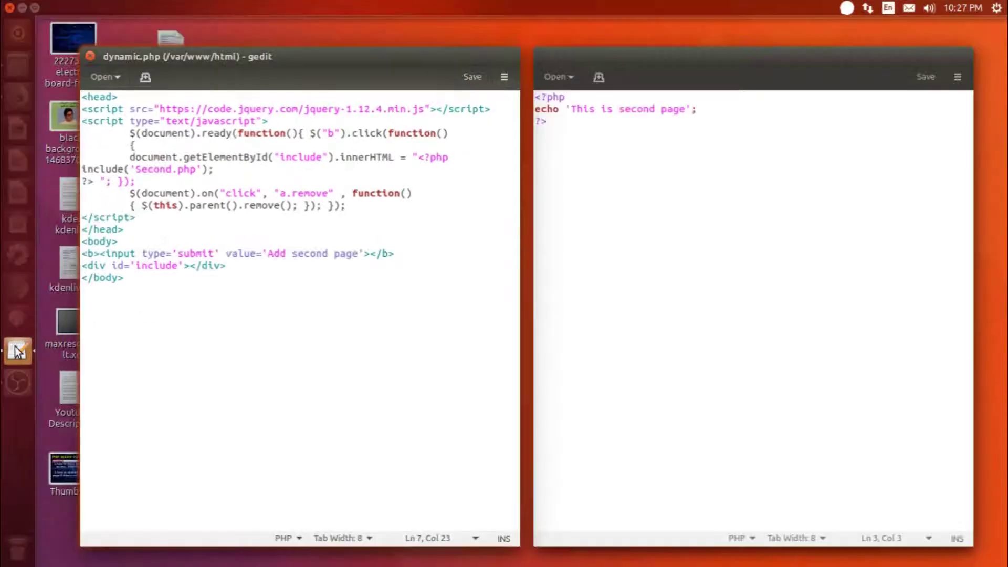
- Put 'ahahahahahahha' on a new line after Second.php's closing ?> tag
click(748, 237)
key(Return)
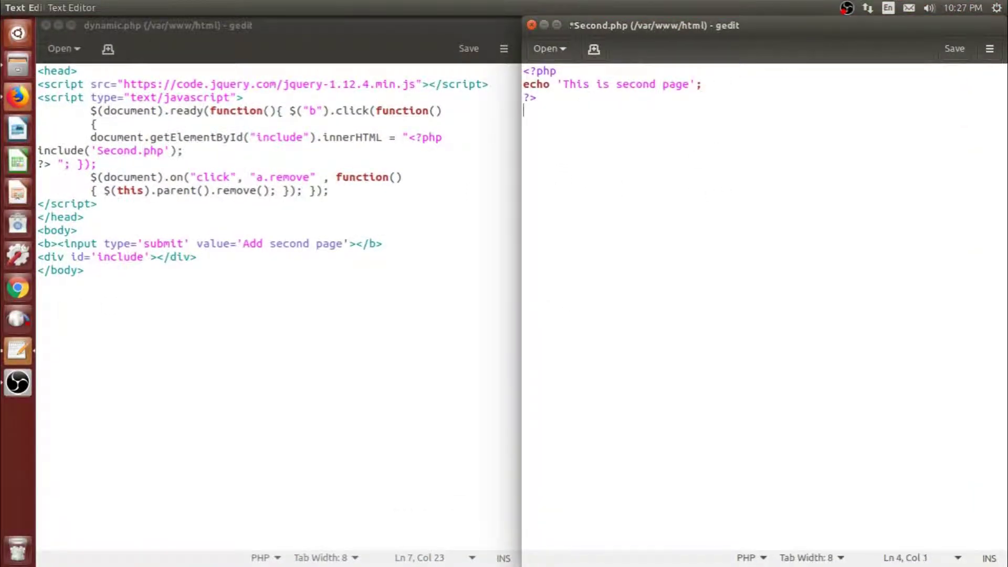
text(ahahahahahahha)
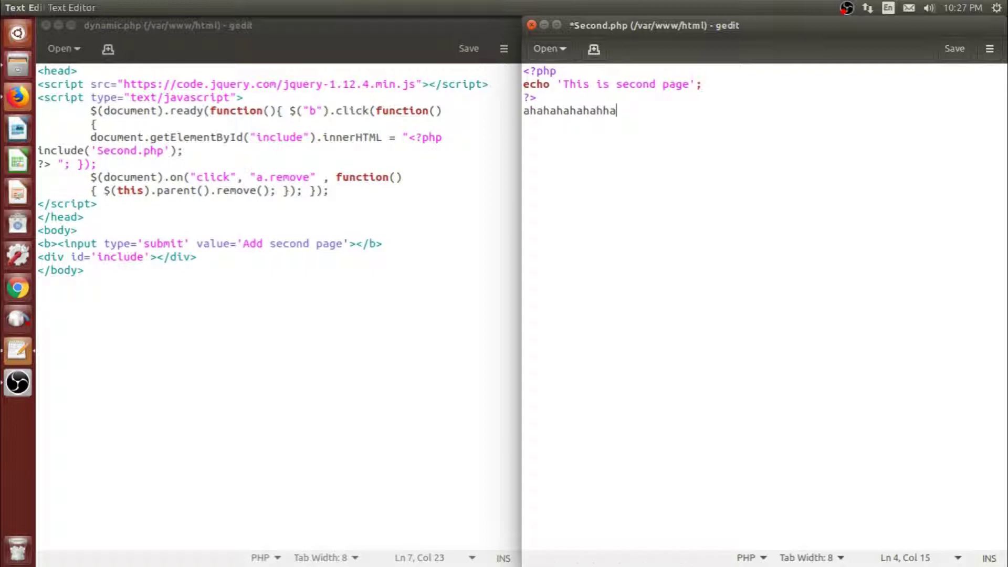